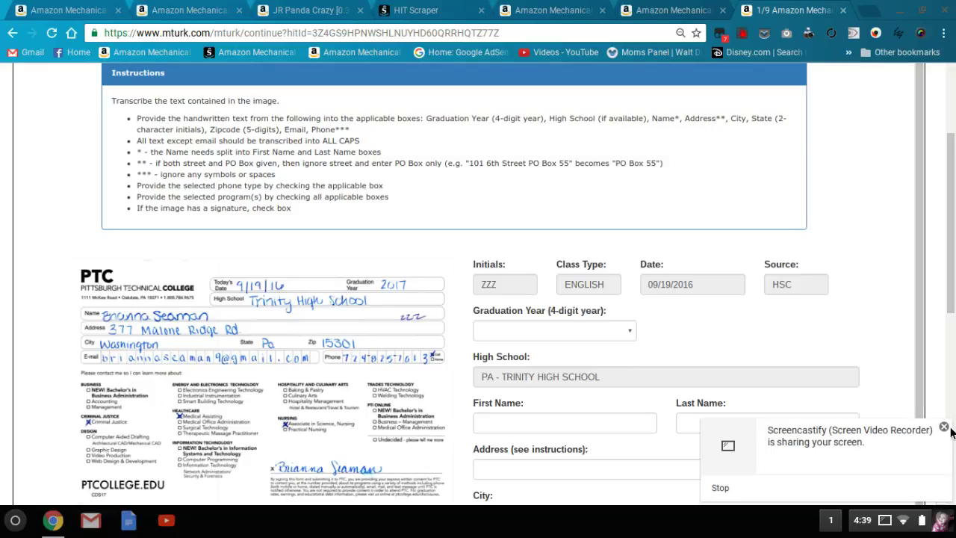
# Step: Dismiss the notice covering the transcription form
pyautogui.moveTo(951, 299); pyautogui.dragTo(951, 275)
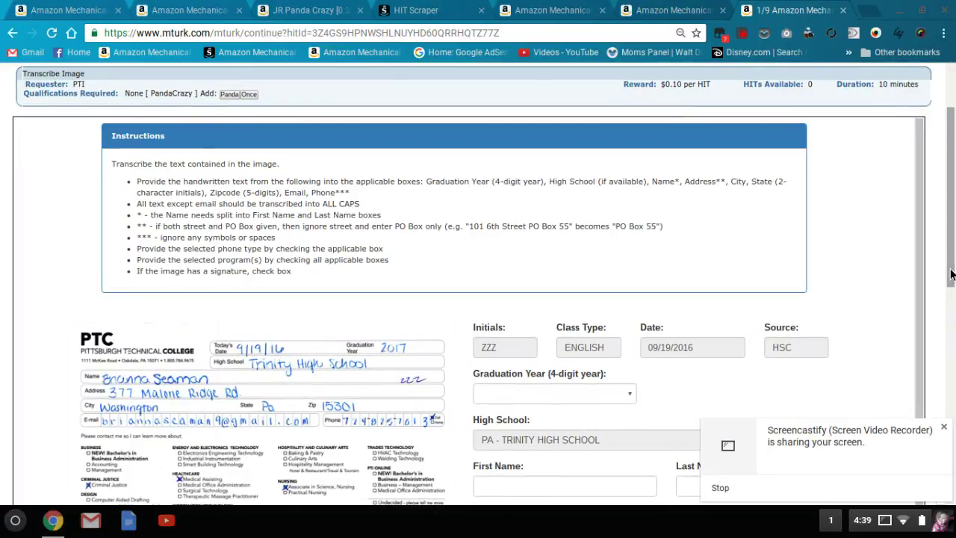
pyautogui.click(944, 428)
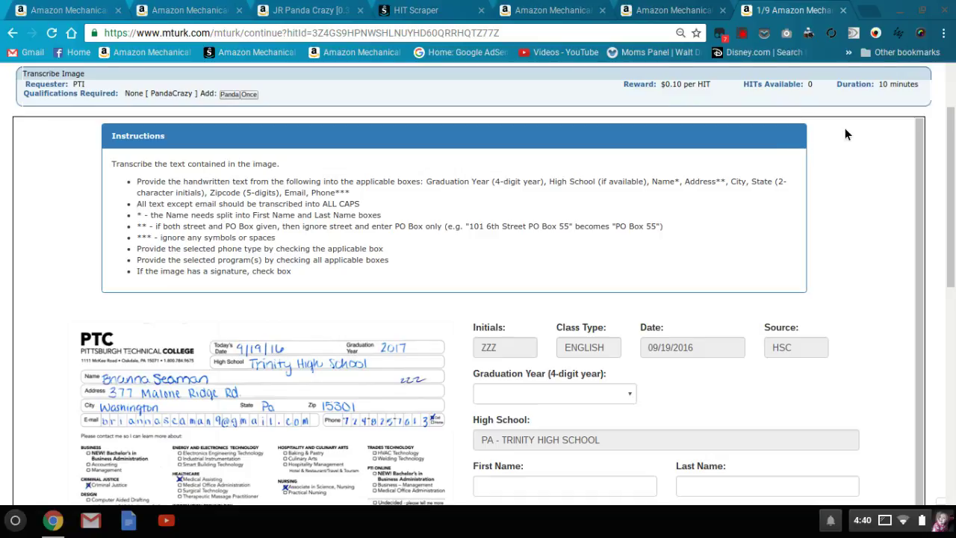
pyautogui.scroll(1, 904, 75)
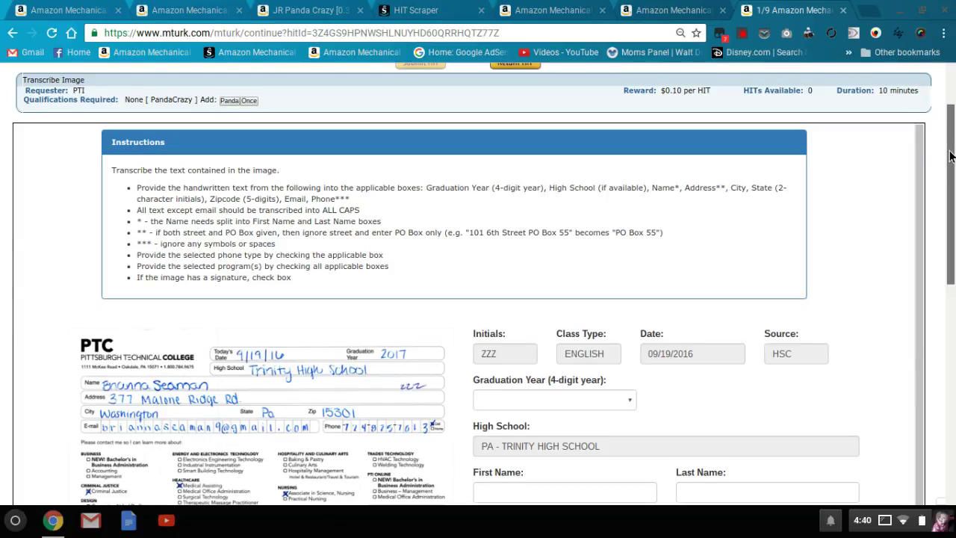
pyautogui.moveTo(950, 153); pyautogui.dragTo(950, 156)
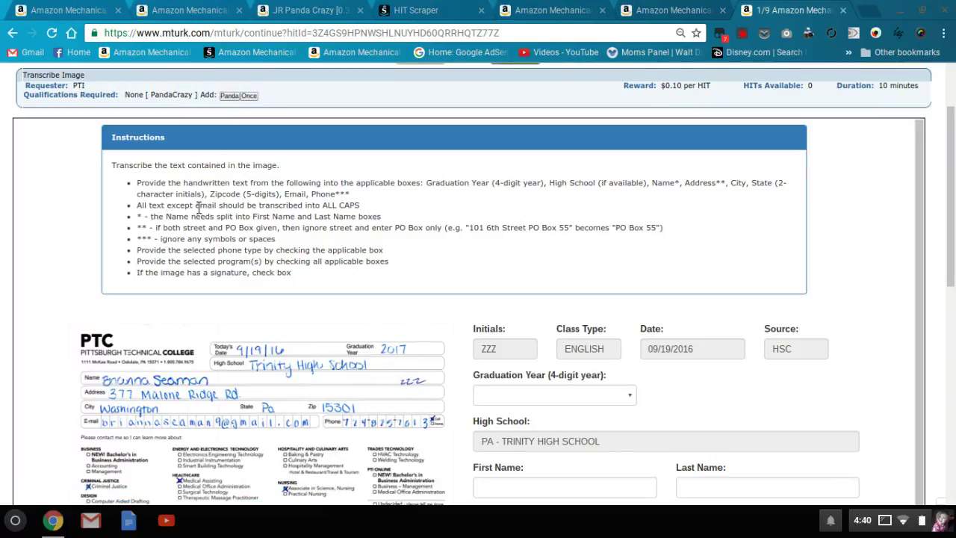
# Step: Highlight the rule that all text except email is transcribed in ALL CAPS
pyautogui.moveTo(138, 209); pyautogui.dragTo(371, 216)
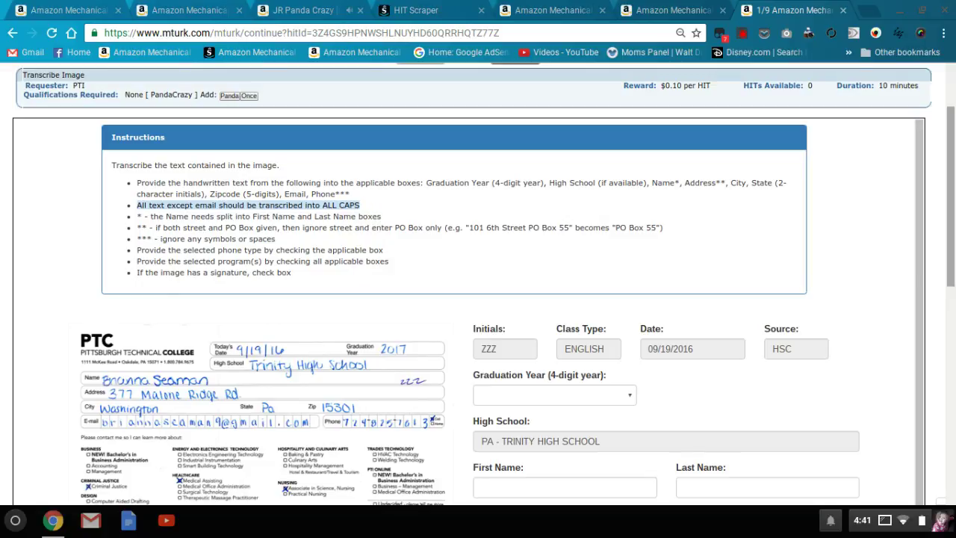
pyautogui.scroll(-1, 919, 214)
pyautogui.scroll(-2, 478, 284)
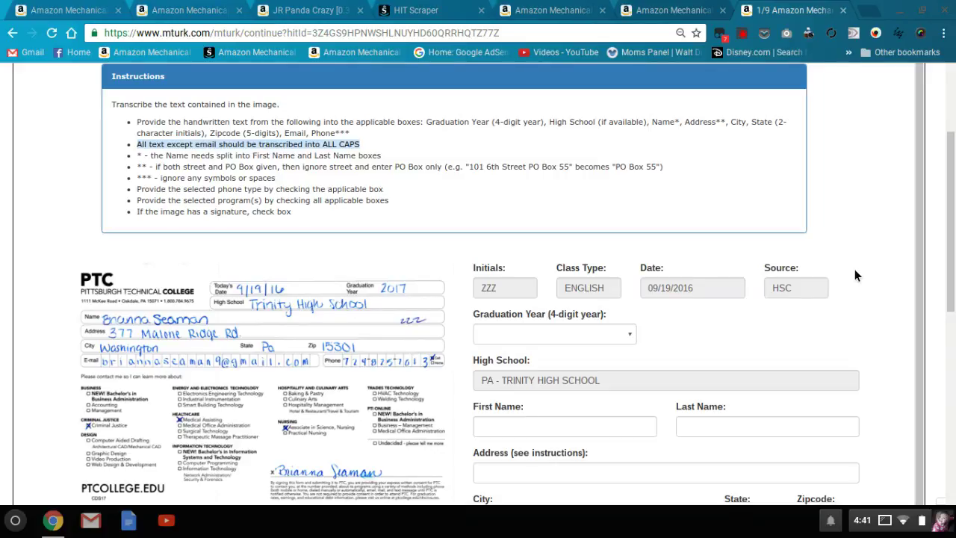
# Step: Set the Graduation Year dropdown to 2017
pyautogui.click(617, 335)
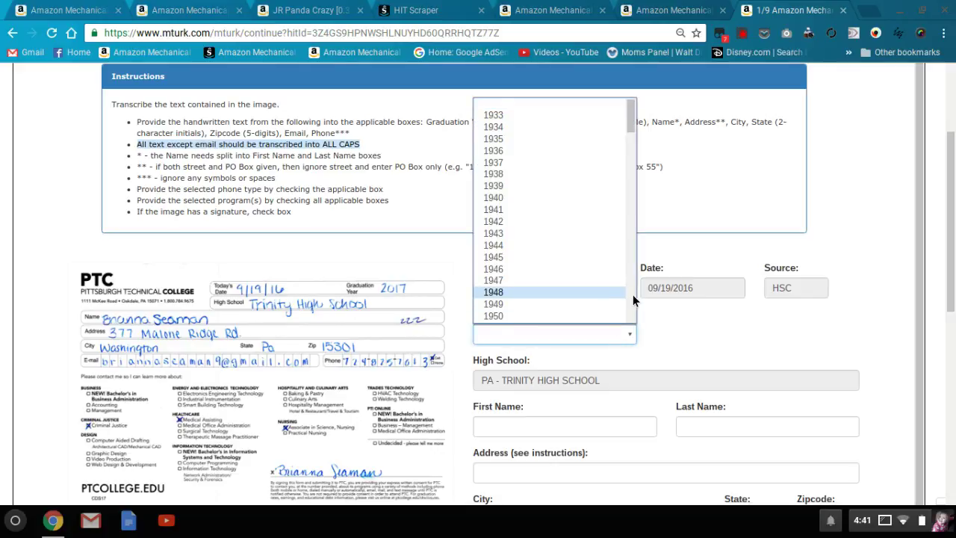
pyautogui.scroll(-10, 633, 295)
pyautogui.scroll(-10, 633, 295)
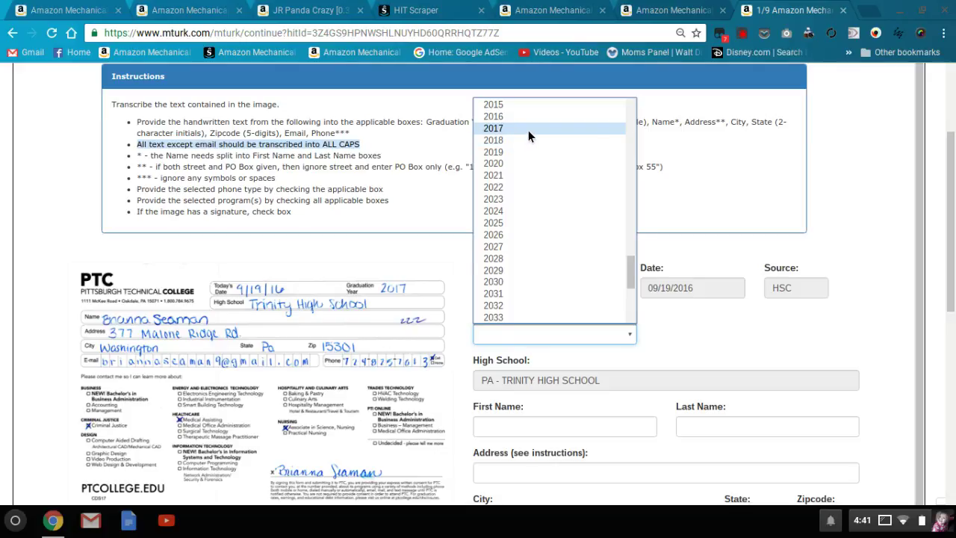
pyautogui.click(528, 128)
# Step: Enter the student's first name, last name and street address in capitals
pyautogui.click(500, 433)
pyautogui.press('Tab')
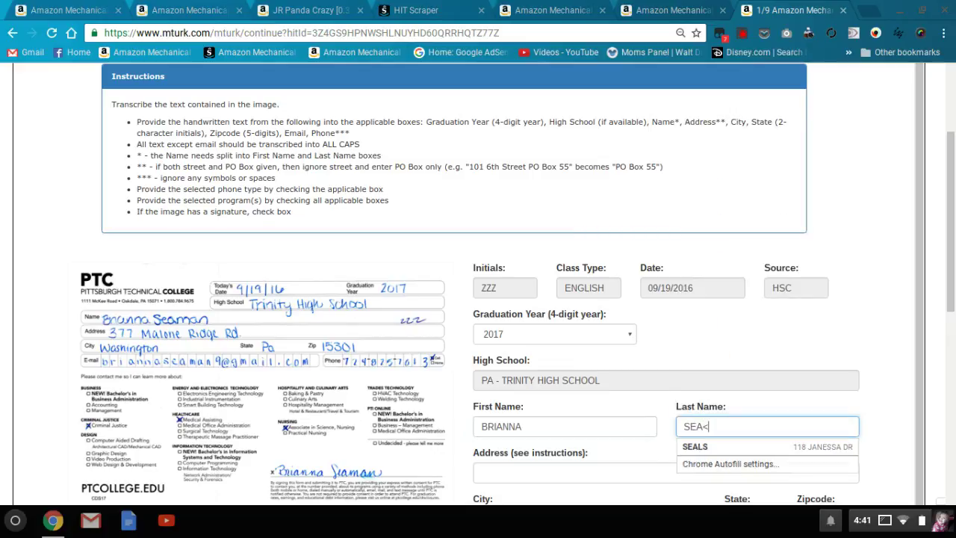
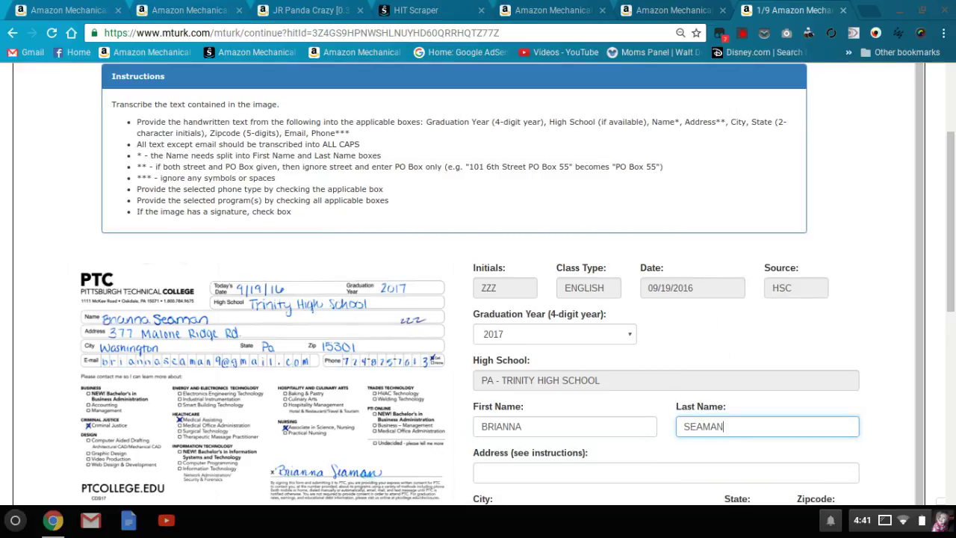
pyautogui.press('Tab')
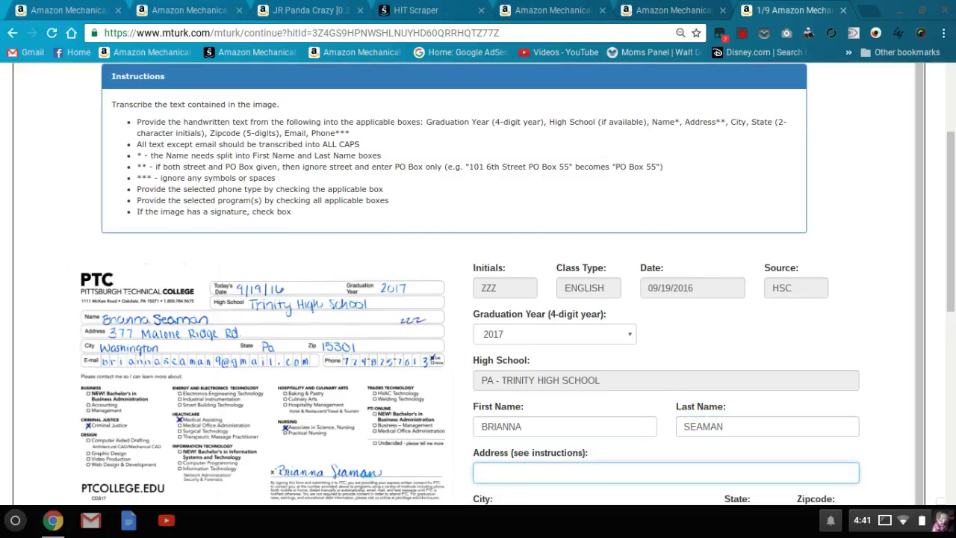
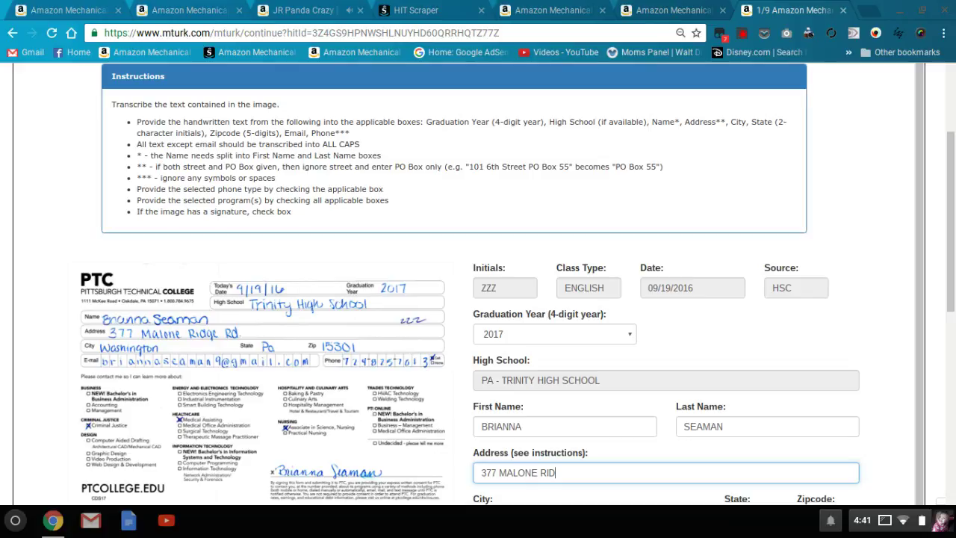
pyautogui.press('Tab')
# Step: Fill in the student's city, state and zip code from the handwritten form
pyautogui.write('WAS')
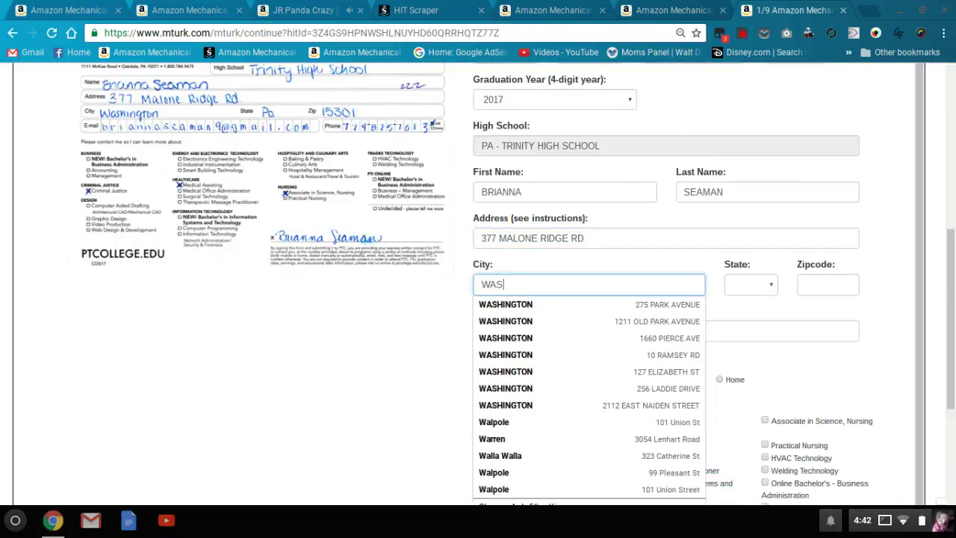
pyautogui.write('HINGTON')
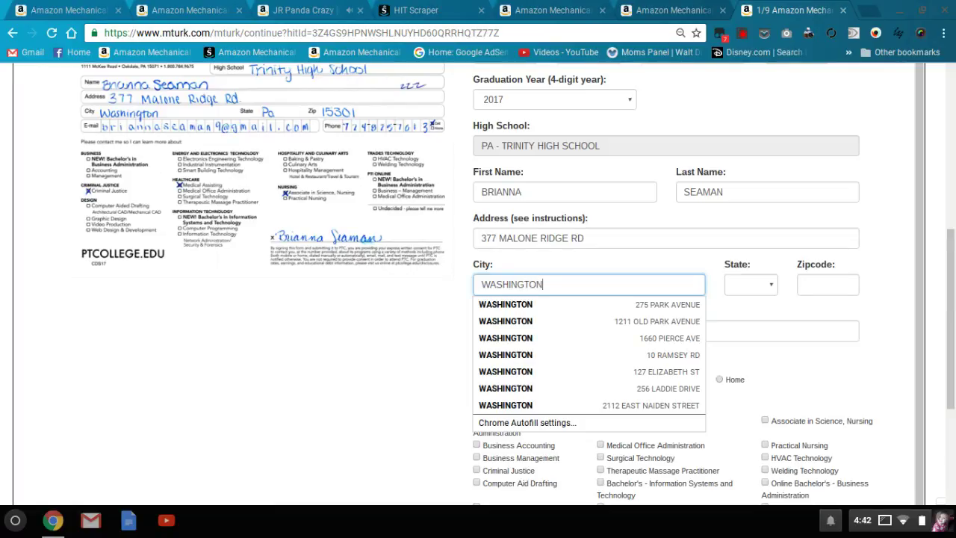
pyautogui.press('Tab')
pyautogui.press('p')
pyautogui.press('Tab')
pyautogui.write('15301')
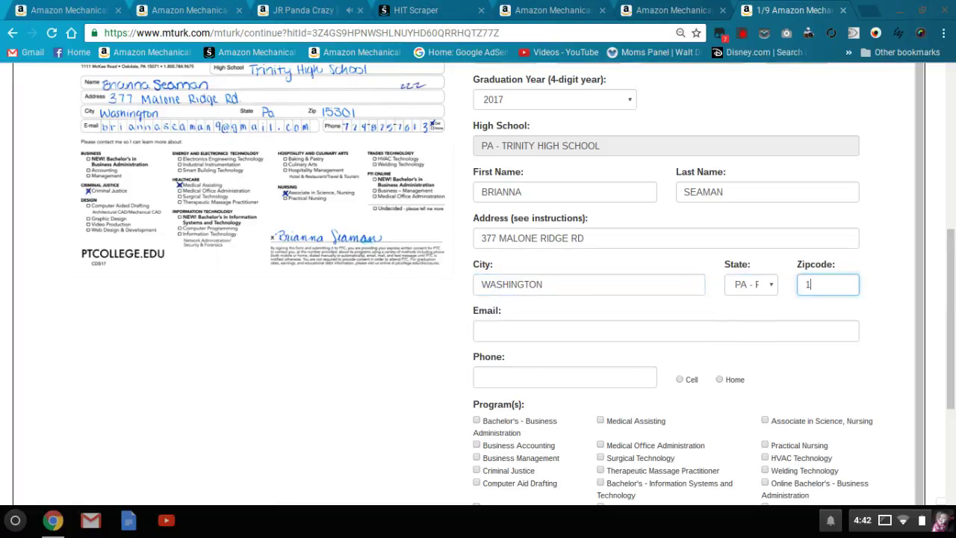
pyautogui.press('Tab')
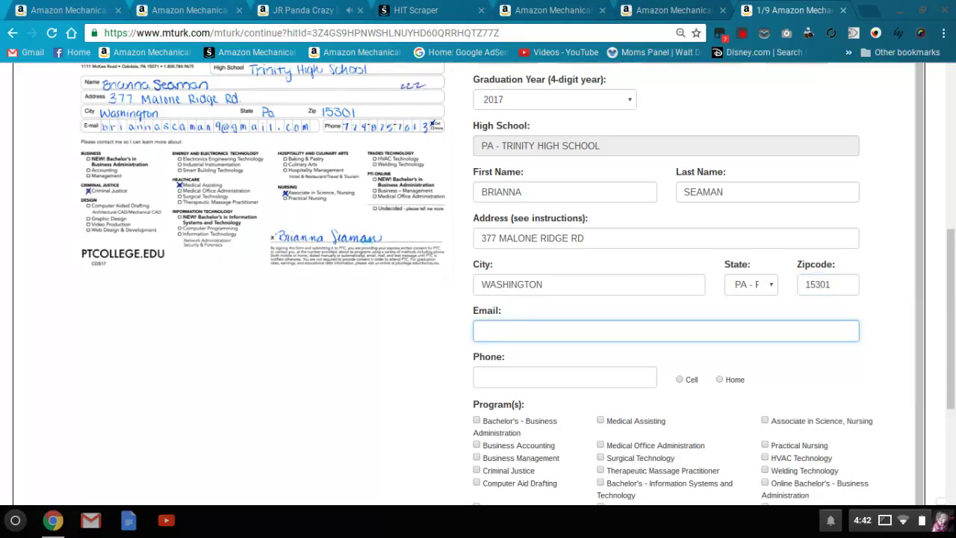
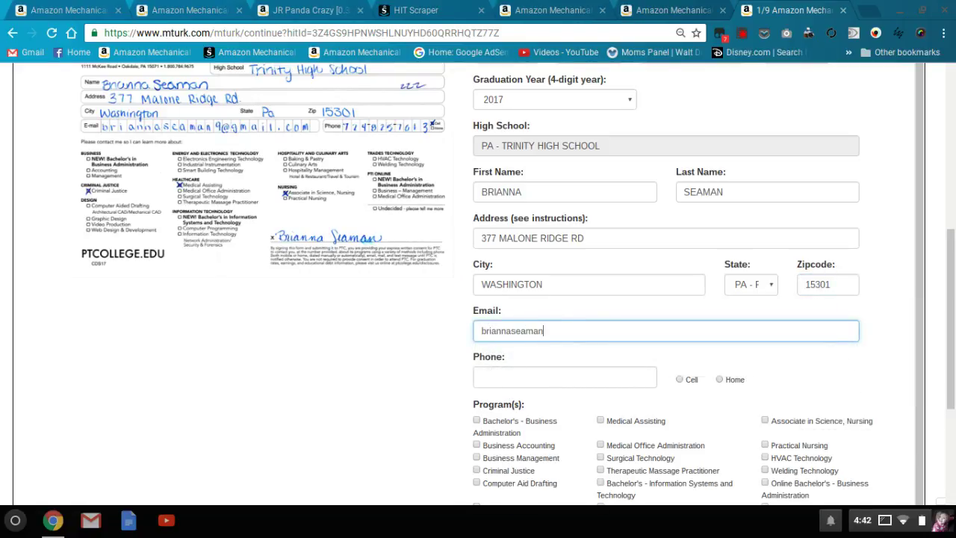
# Step: Enter the student's e-mail and phone number, marking the phone as Cell
pyautogui.press('Tab')
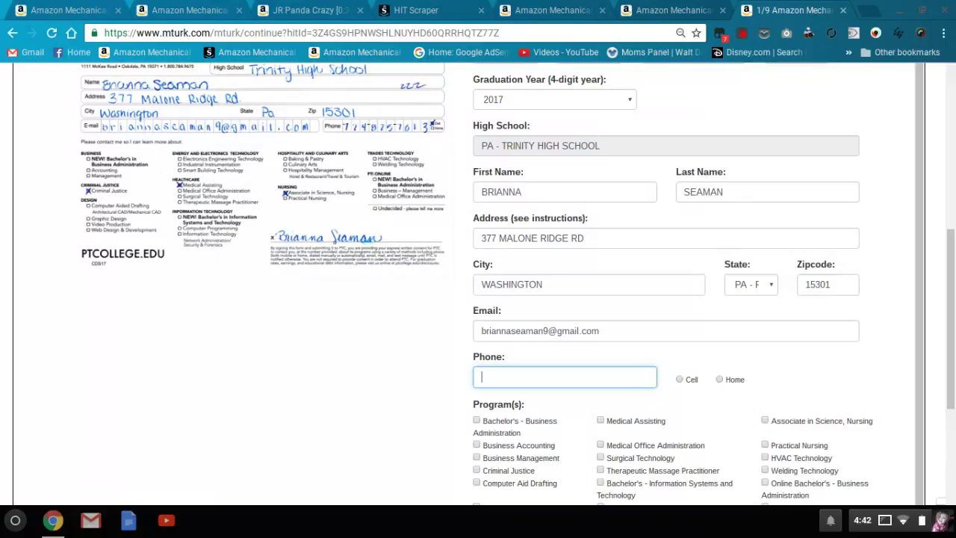
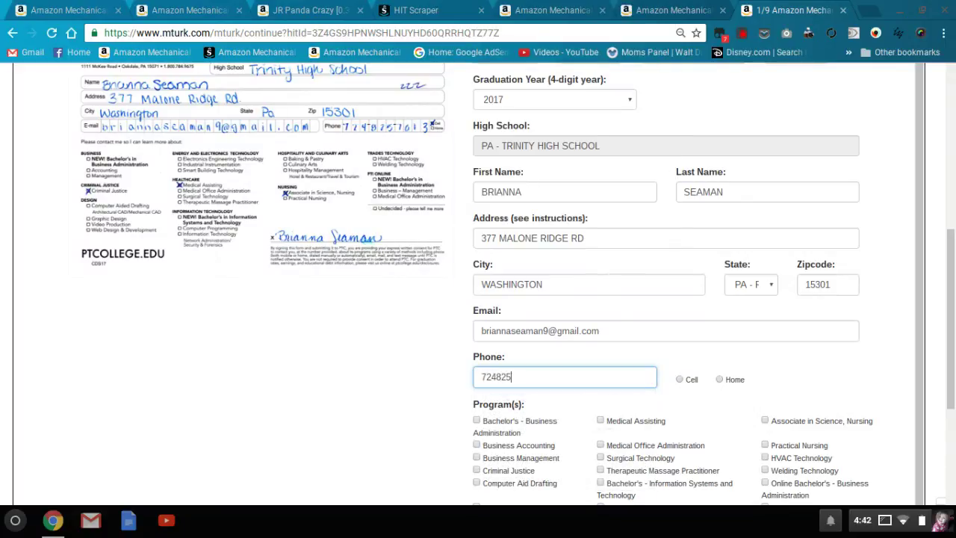
pyautogui.press('Tab')
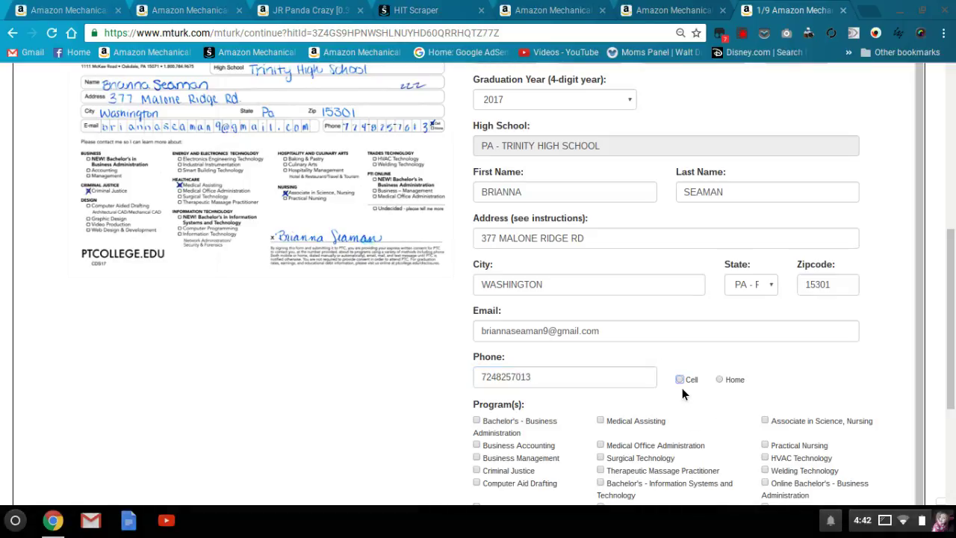
pyautogui.click(680, 380)
pyautogui.scroll(-2, 680, 384)
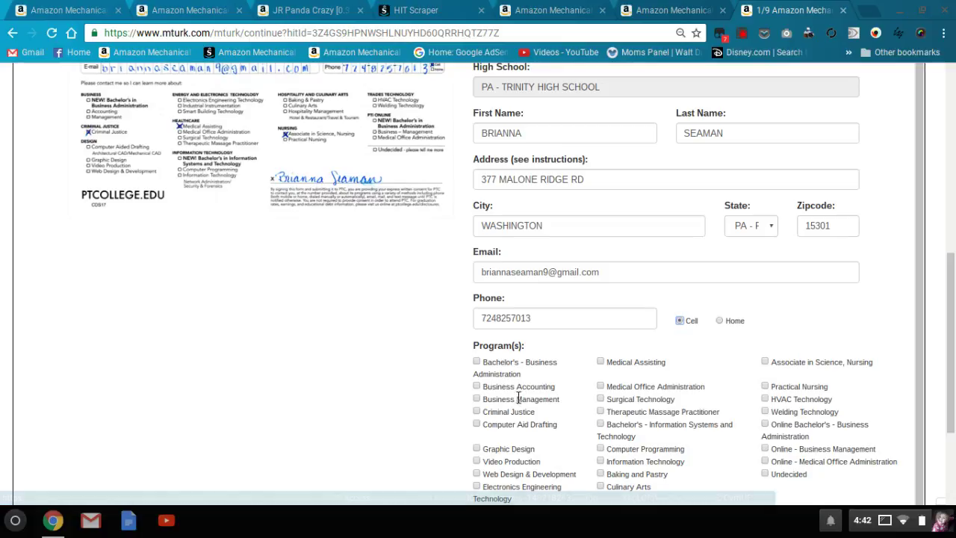
# Step: Tick the Criminal Justice program checkbox and scroll toward Submit
pyautogui.click(477, 412)
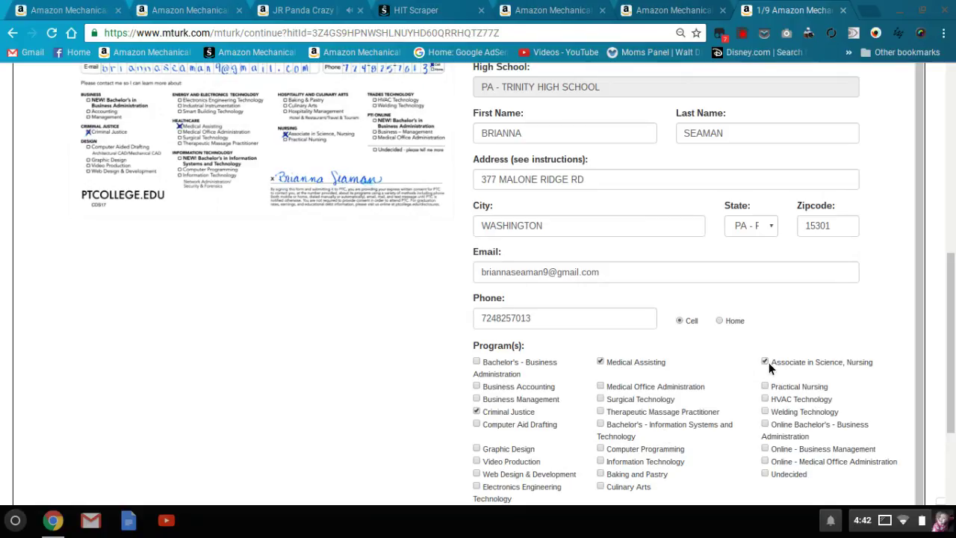
pyautogui.scroll(-1, 769, 362)
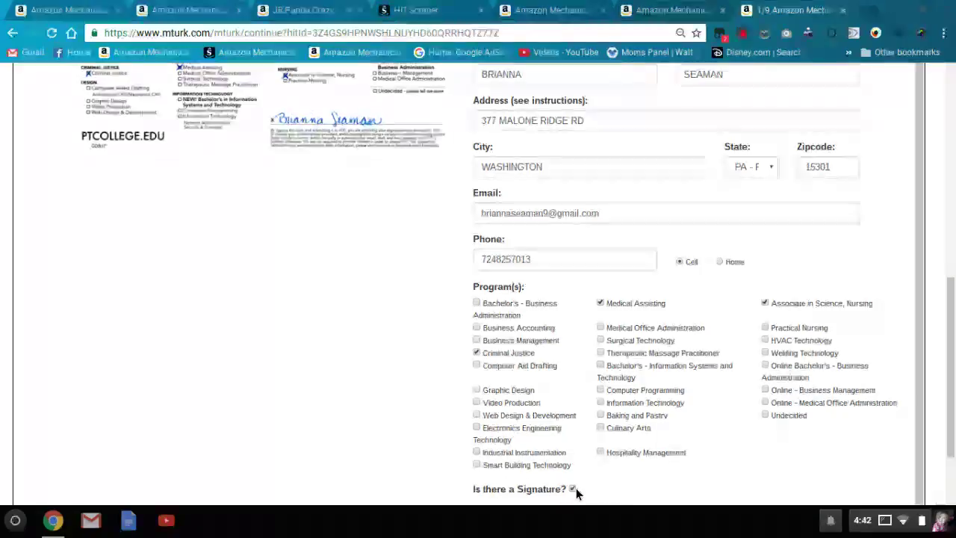
pyautogui.scroll(-1, 954, 400)
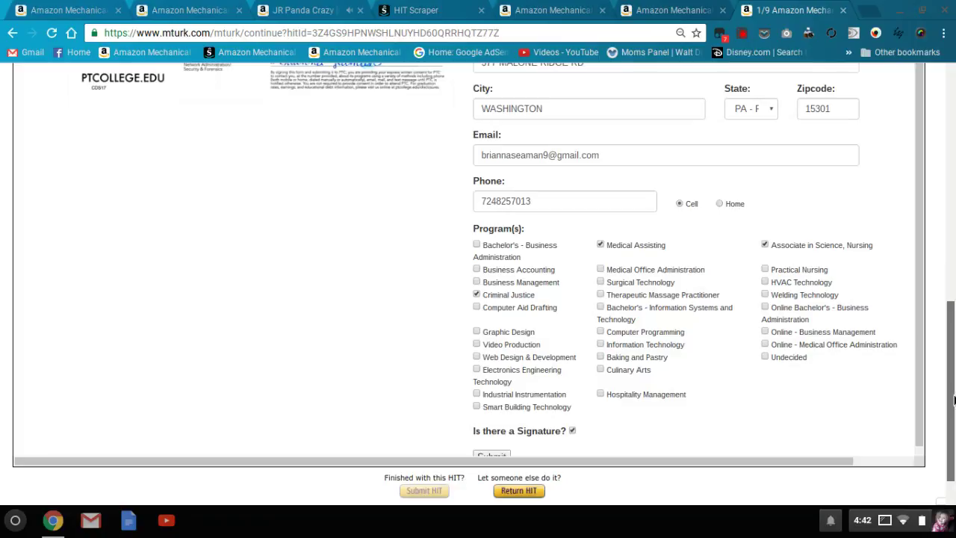
pyautogui.scroll(-1, 917, 425)
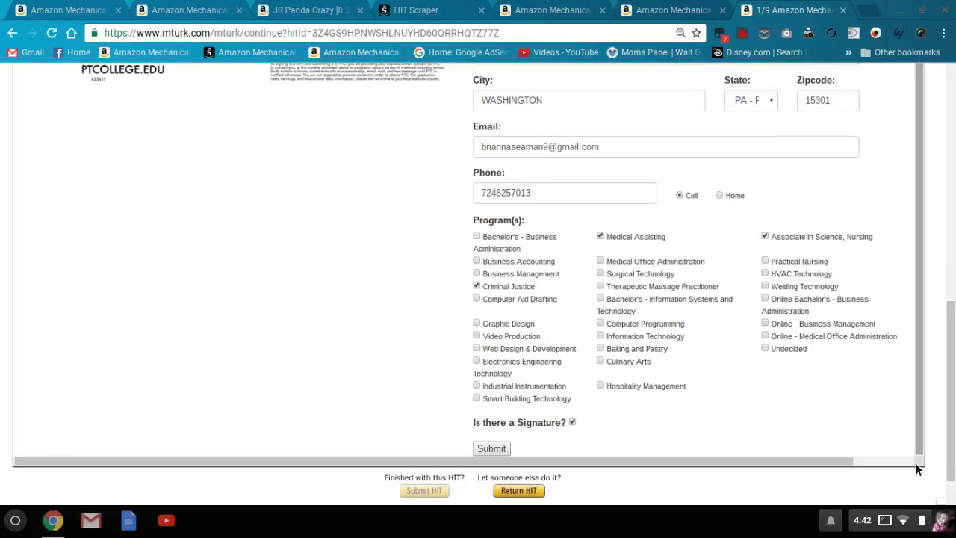